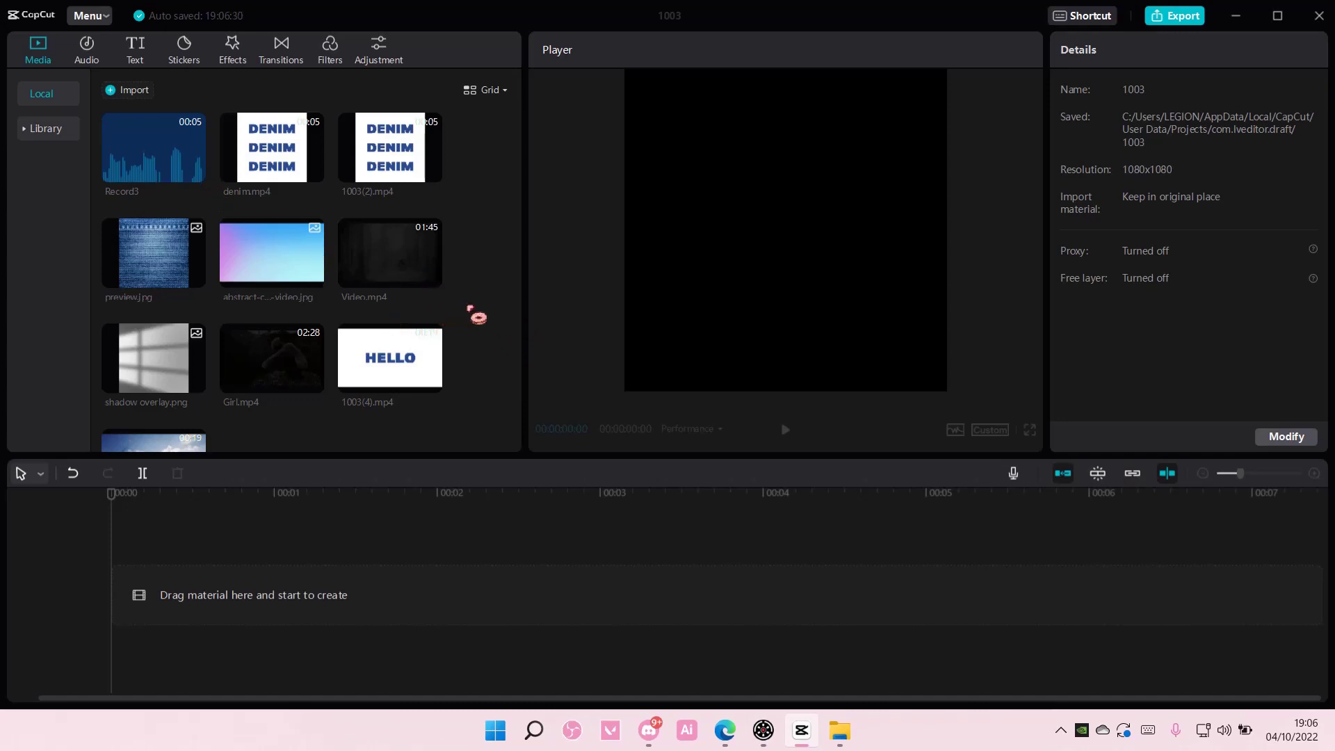
Open the Record dialog from the microphone icon on the timeline toolbar
left_click(1012, 475)
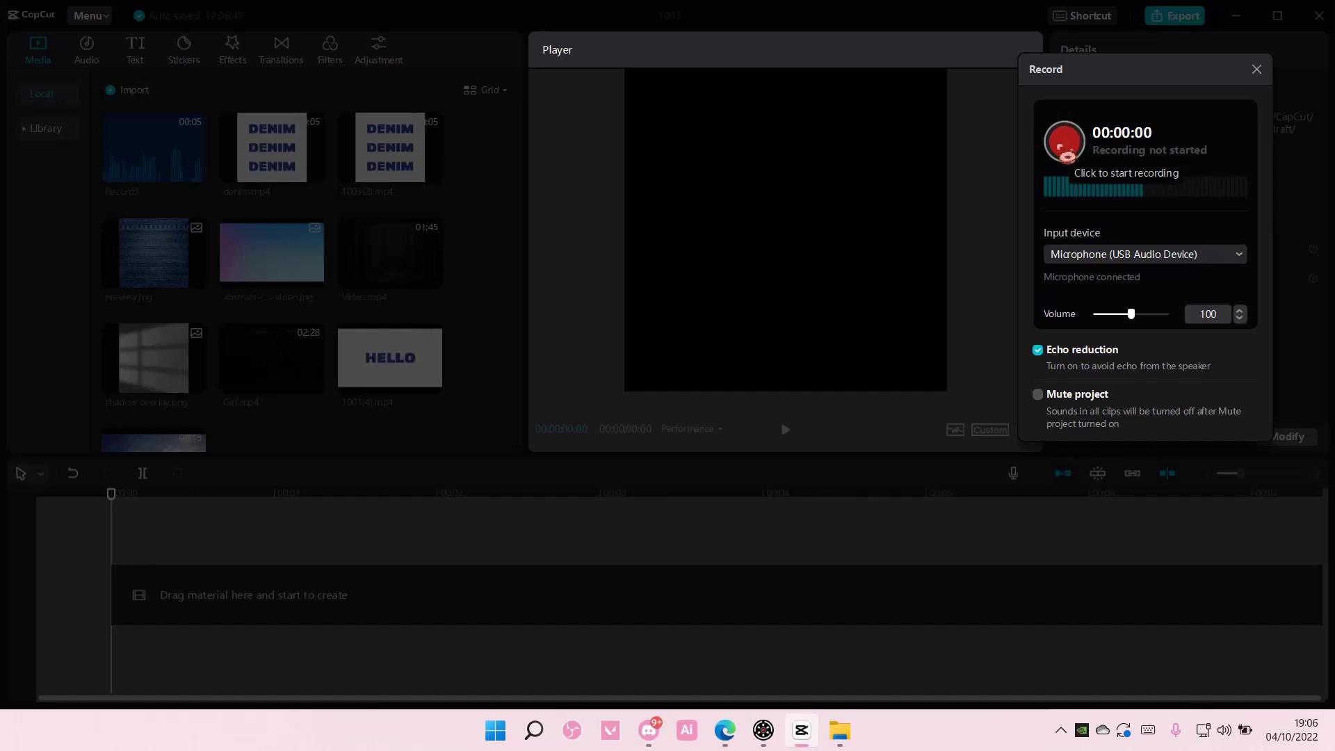
Record a voice clip, stop the recording, and close the Record dialog
left_click(1066, 155)
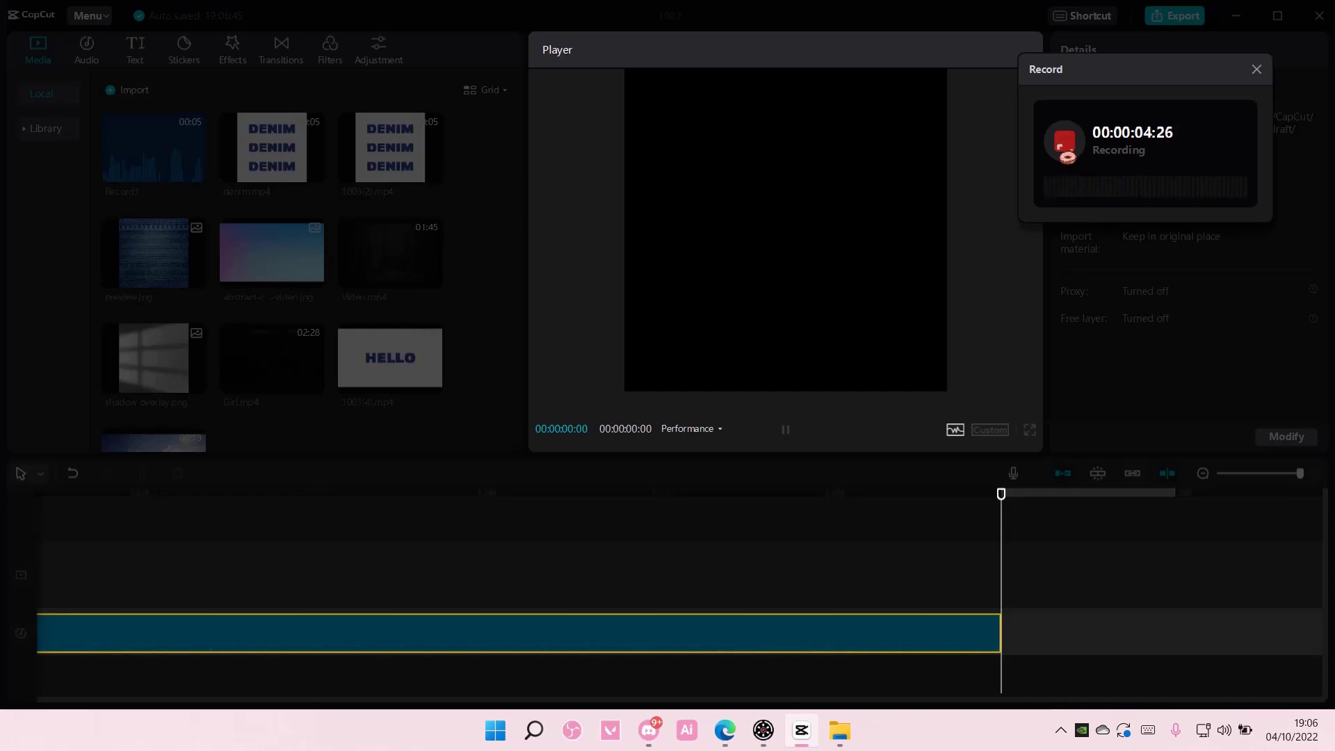
left_click(1066, 146)
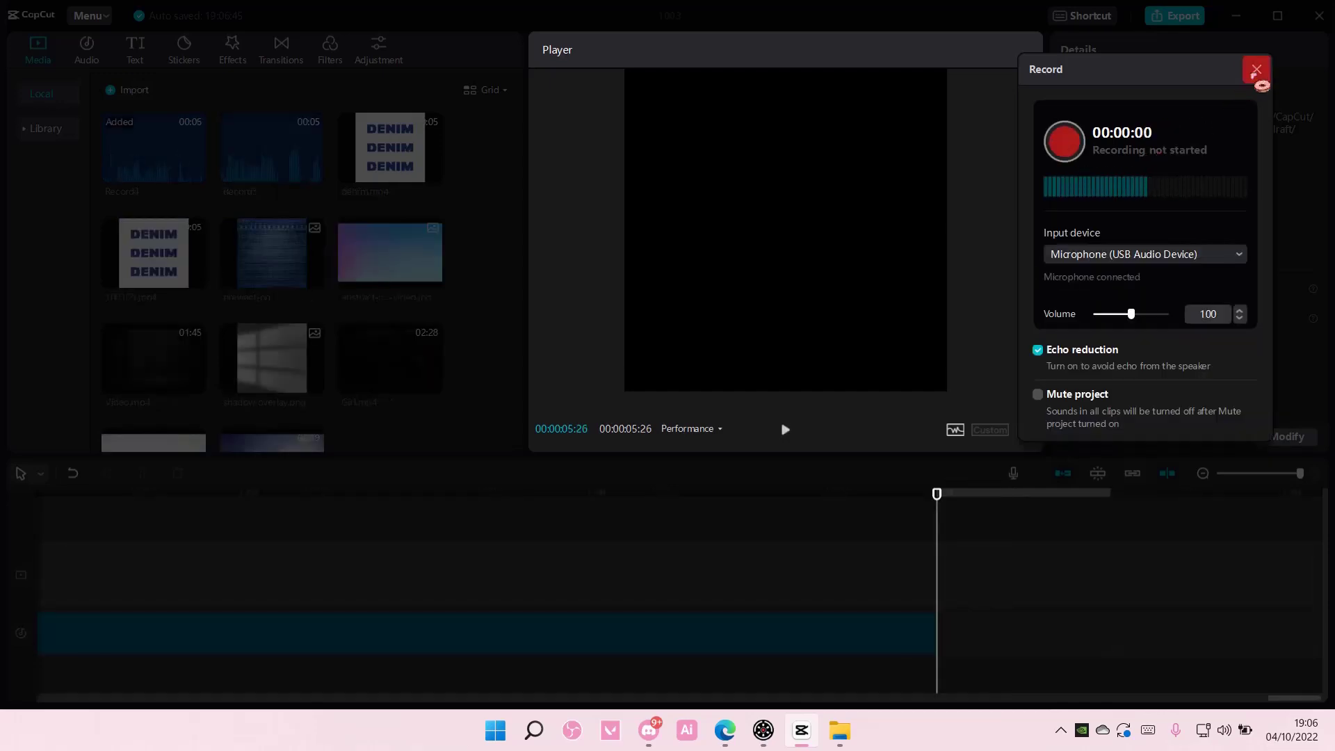
left_click(1256, 69)
Select the Record4 clip at the track start and play it back once
left_click(1213, 485)
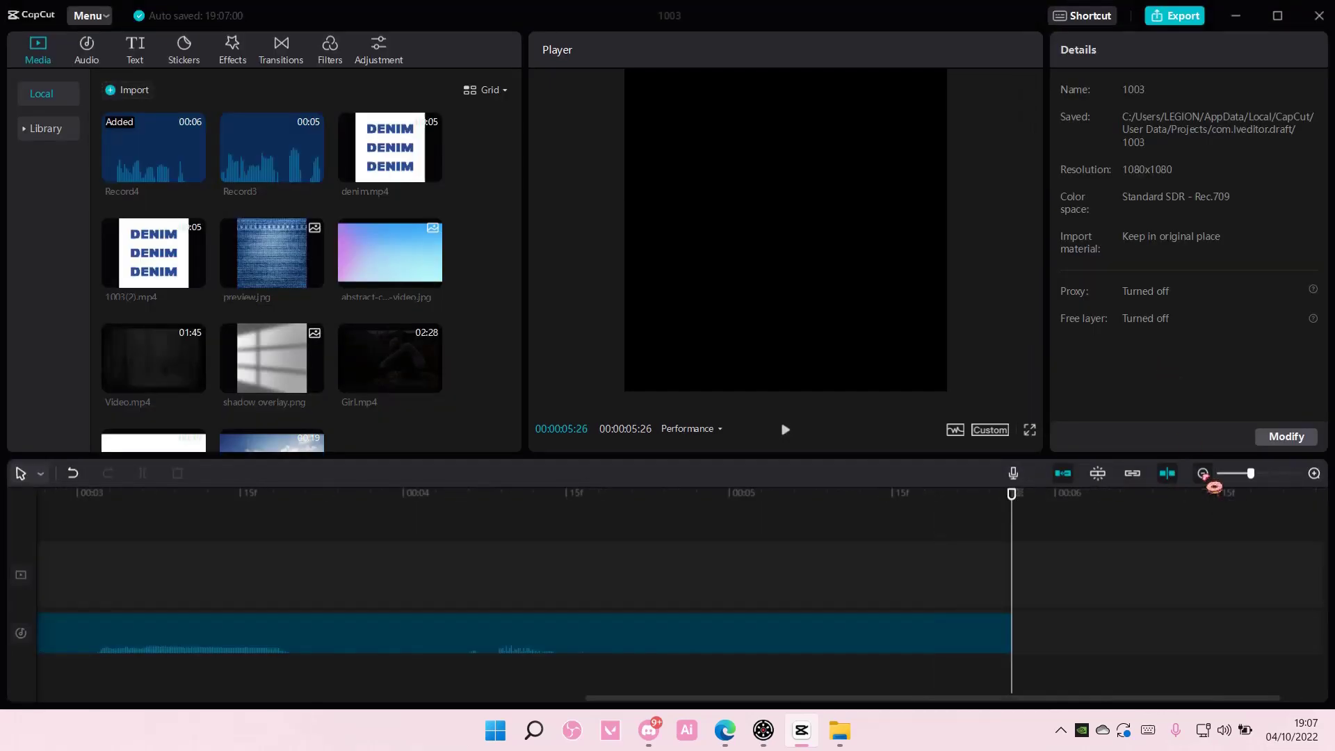
left_click(1213, 484)
left_click_drag(587, 510, 178, 522)
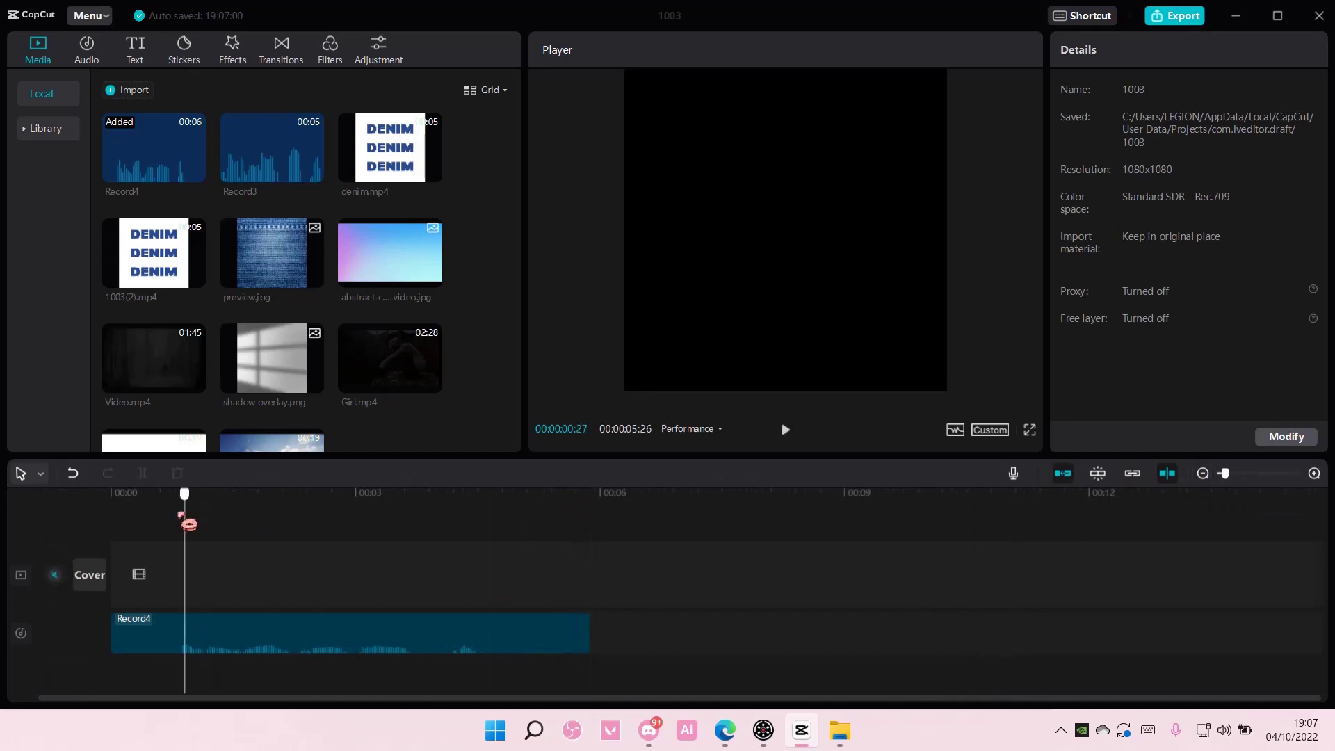
left_click(250, 617)
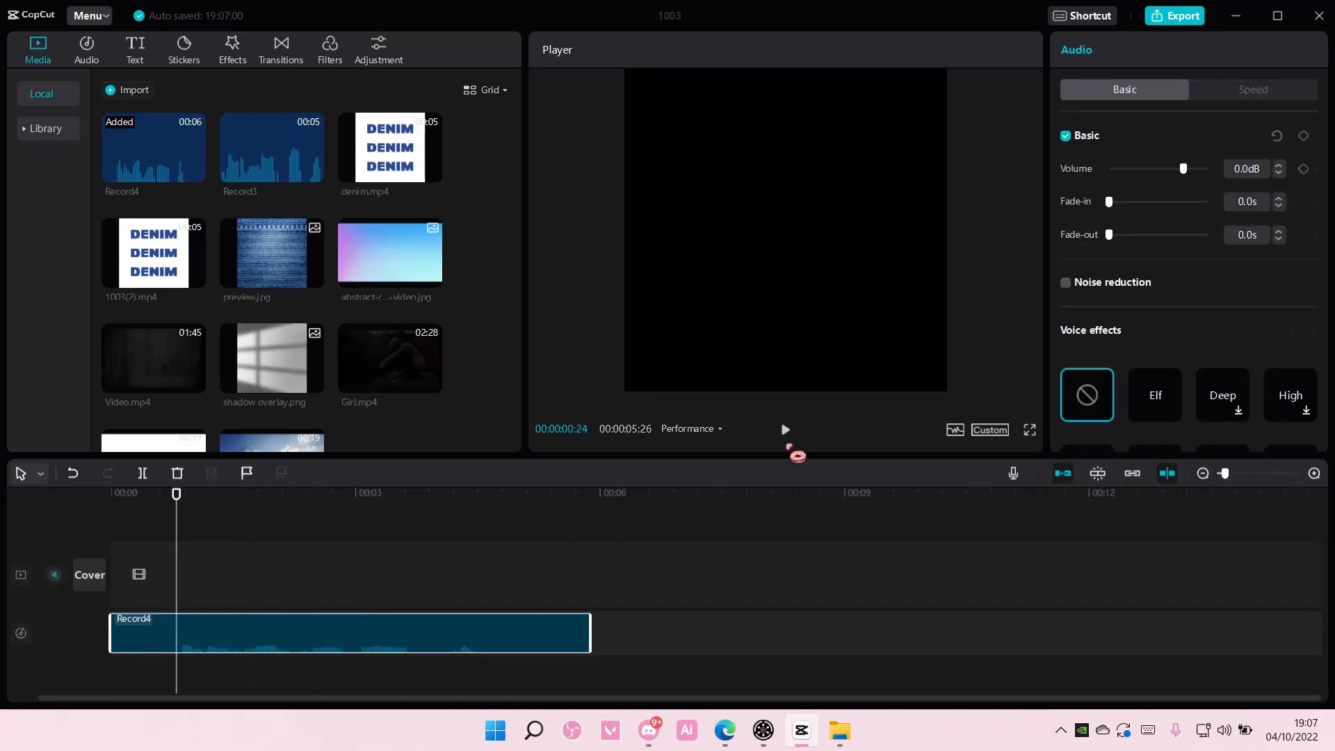
left_click(787, 434)
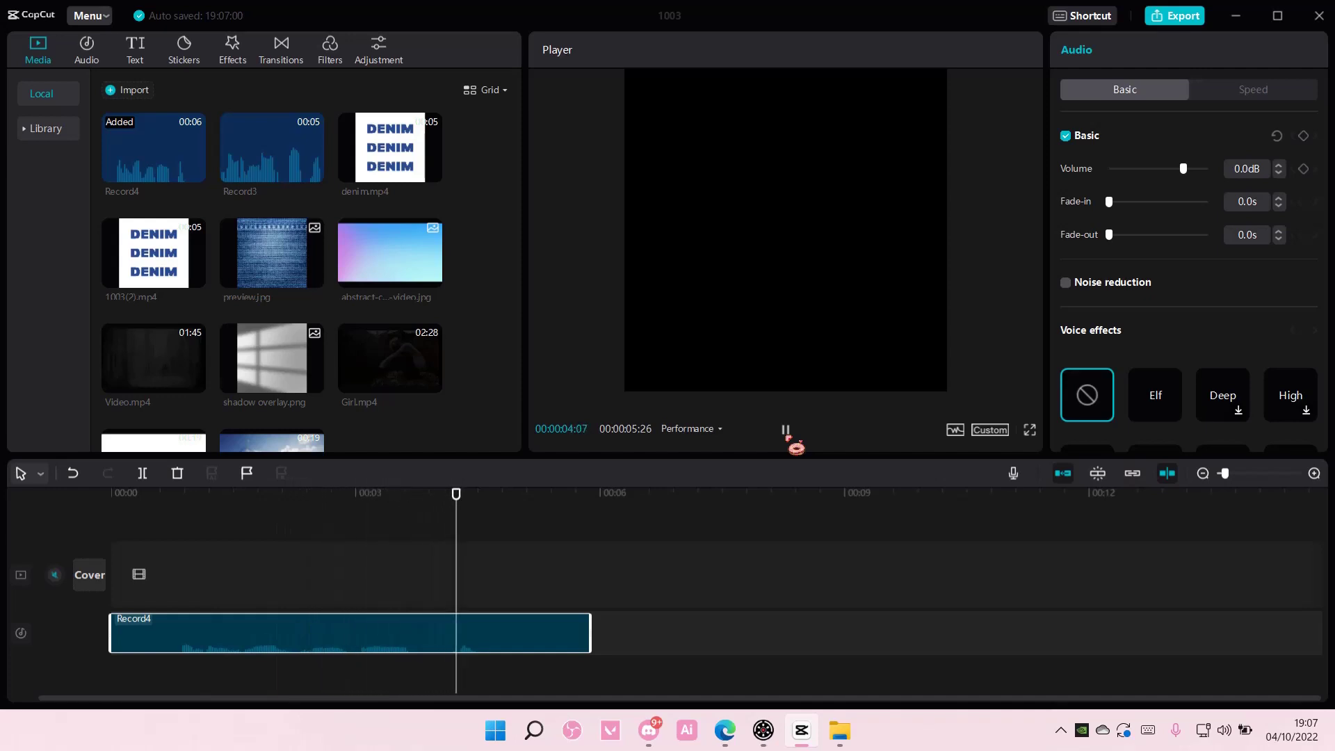
left_click(788, 436)
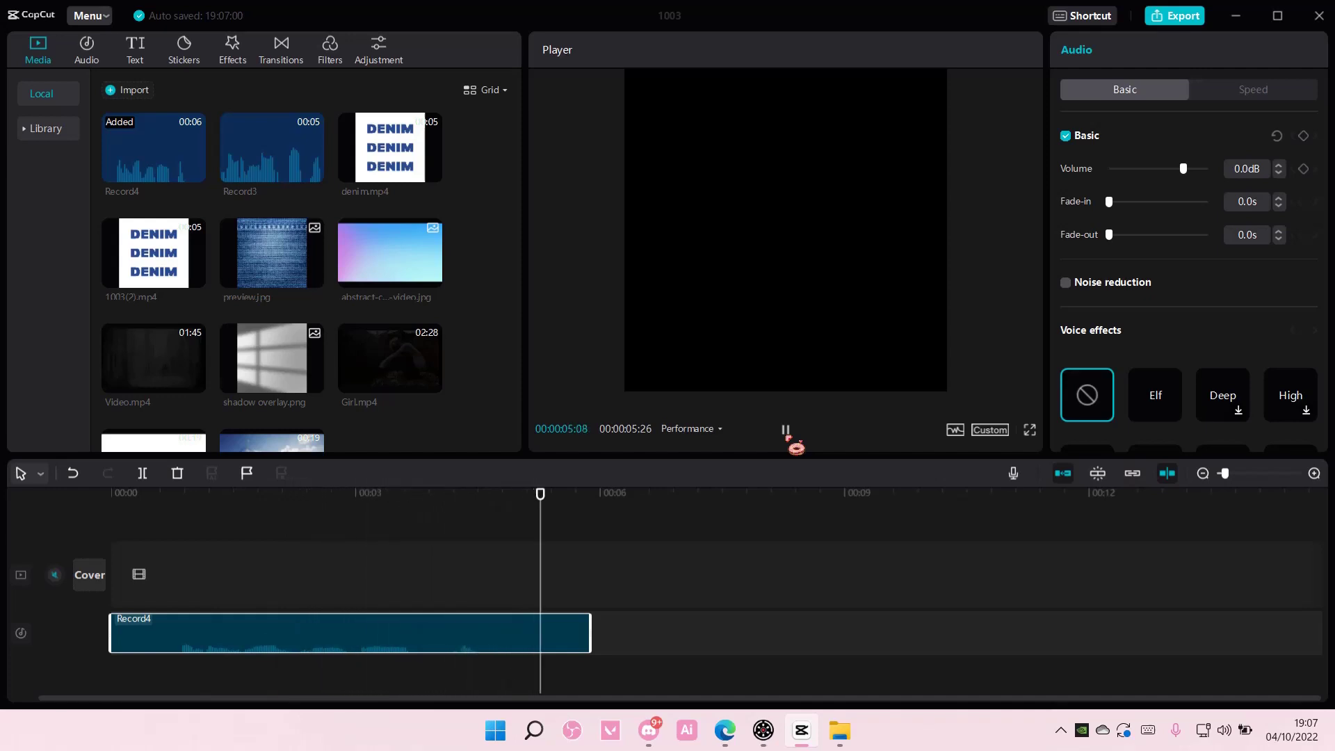
Enable Noise reduction on Record4 and replay it from near the start
left_click(1066, 283)
left_click_drag(546, 531, 168, 563)
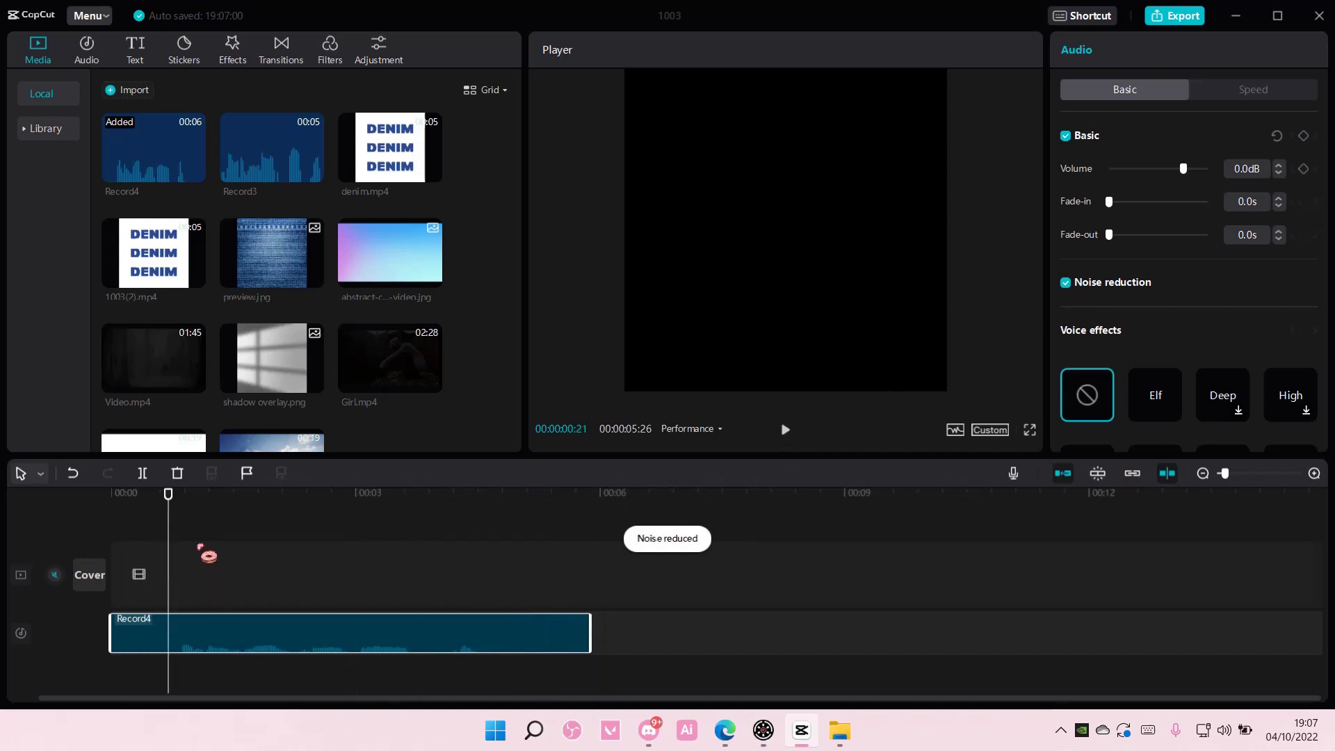
left_click(786, 430)
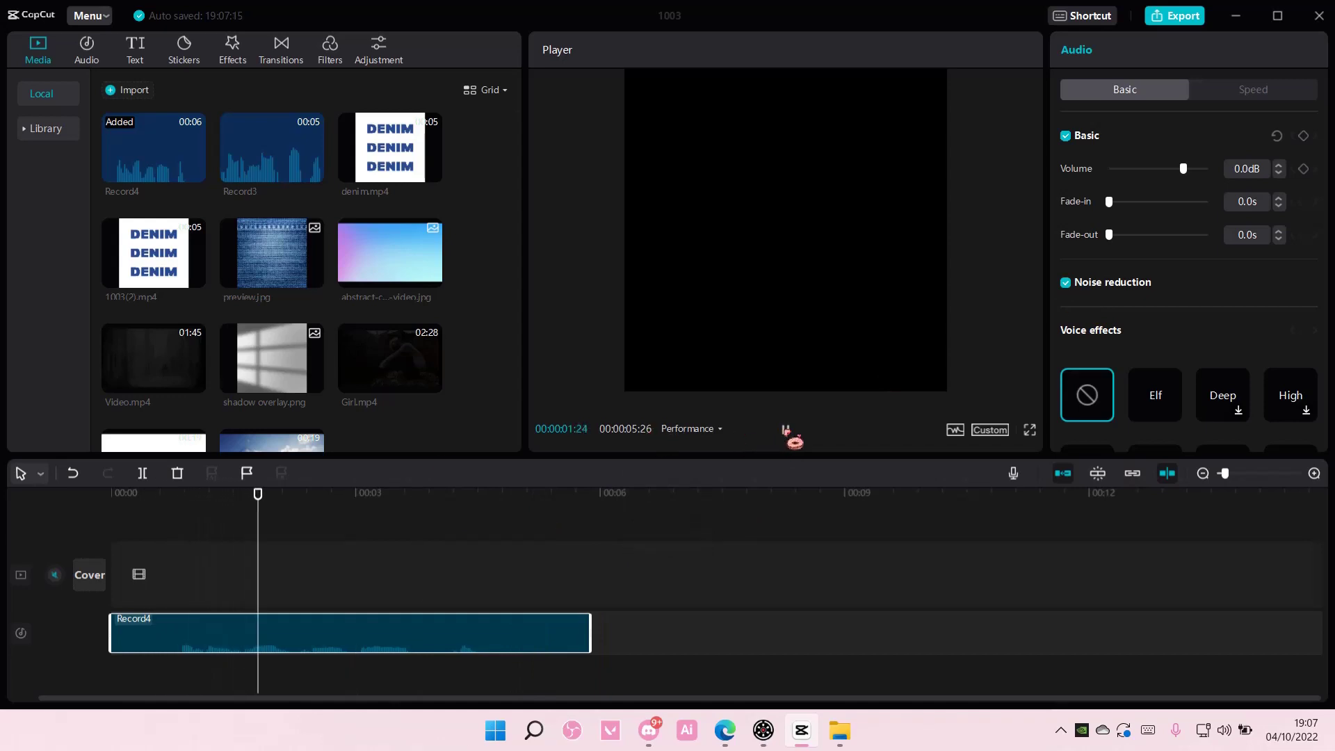